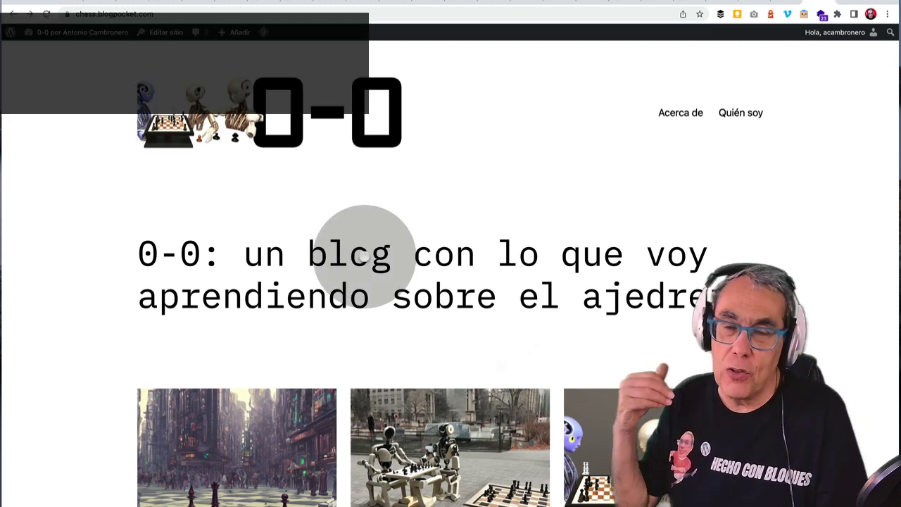
Step: Open the post about the Coach Mae game from the blog's home page and examine its embedded chessboard and annotated move list
scroll(364, 255, "down", 10)
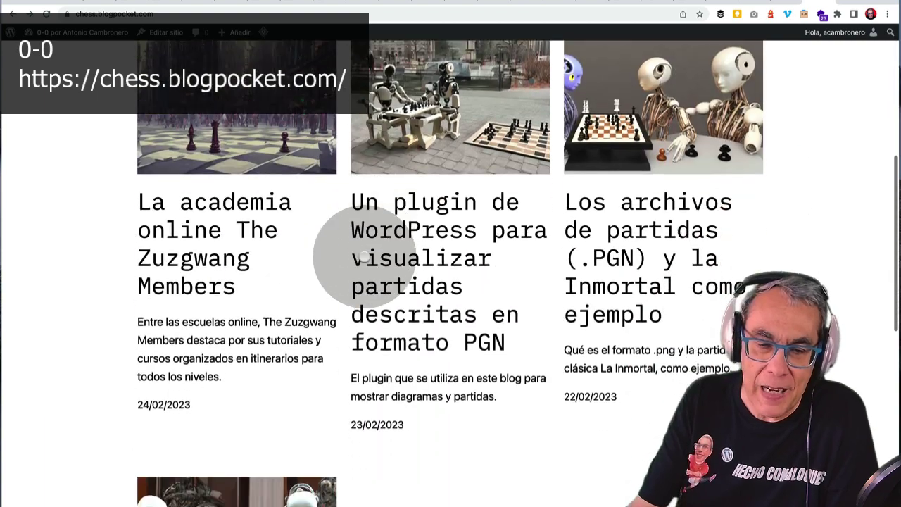
scroll(364, 256, "down", 5)
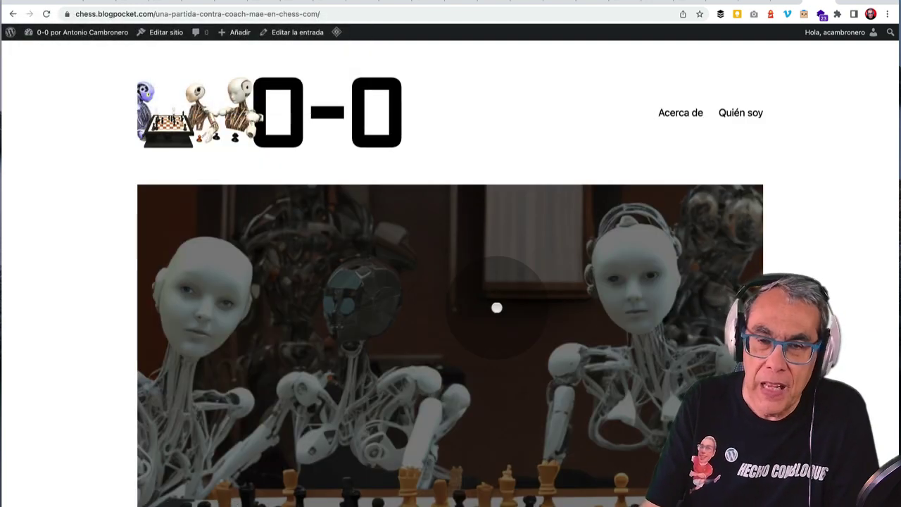
scroll(496, 308, "down", 10)
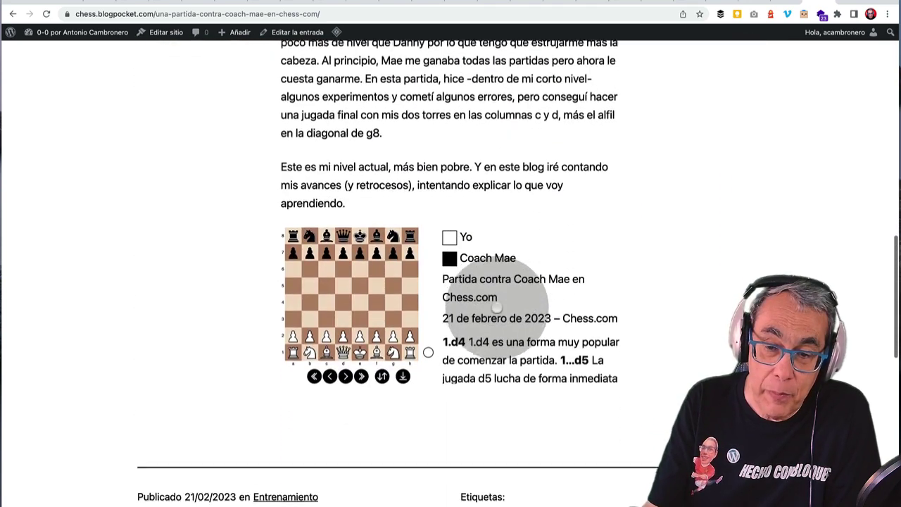
scroll(498, 308, "up", 1)
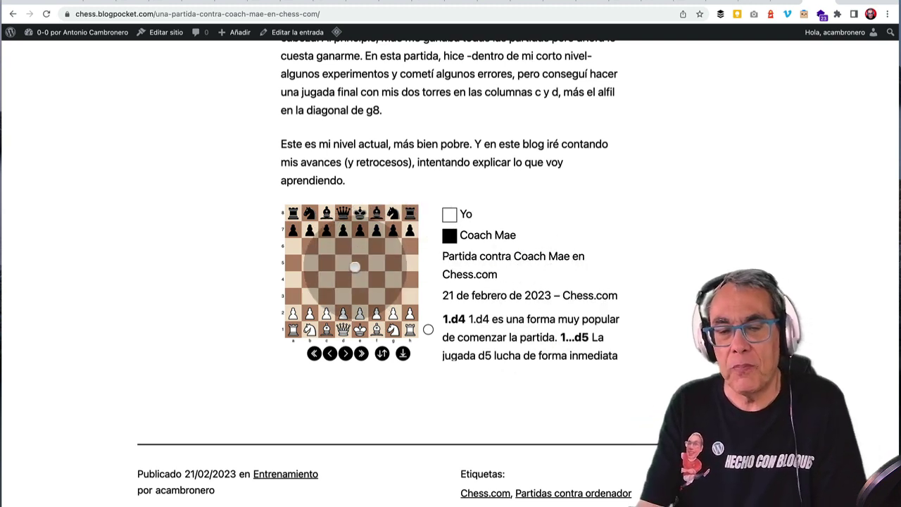
scroll(493, 289, "down", 5)
scroll(495, 288, "up", 4)
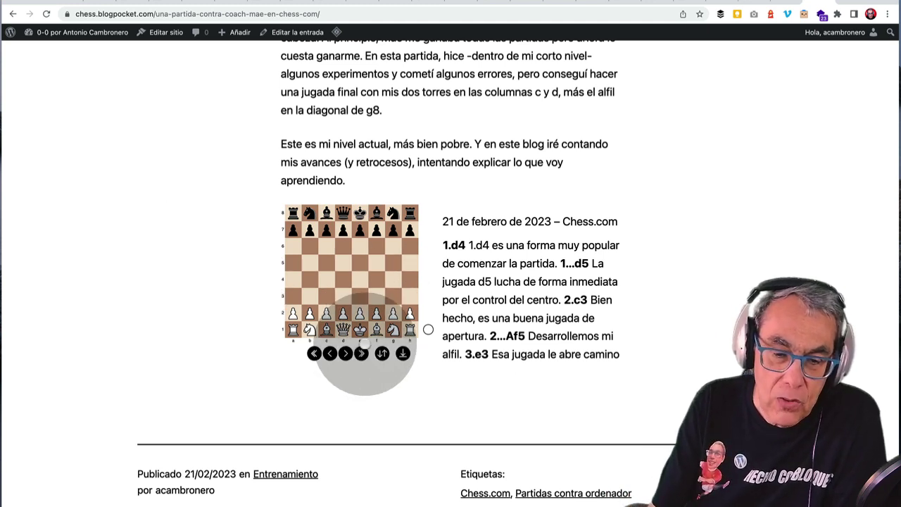
Step: Play the Coach Mae game forward to 2.c3 on the embedded board, and jump to Black's third move from the move list
left_click(345, 355)
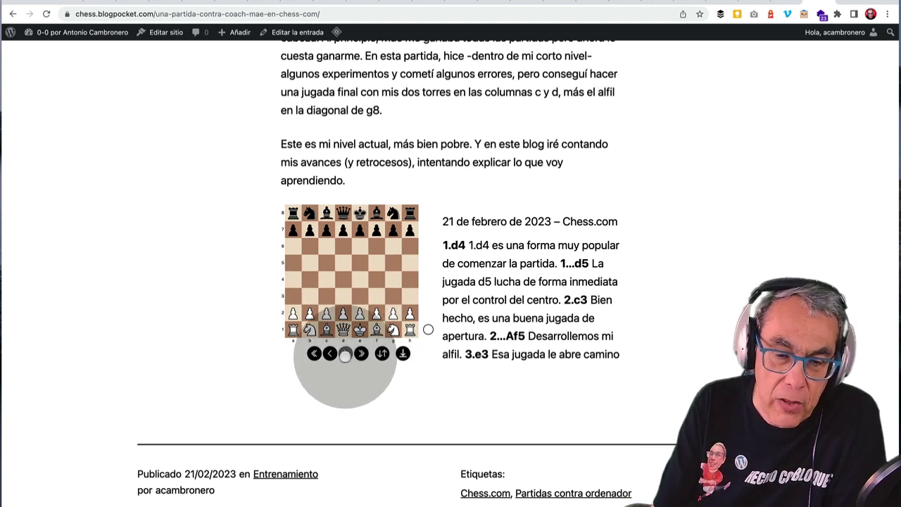
left_click(345, 355)
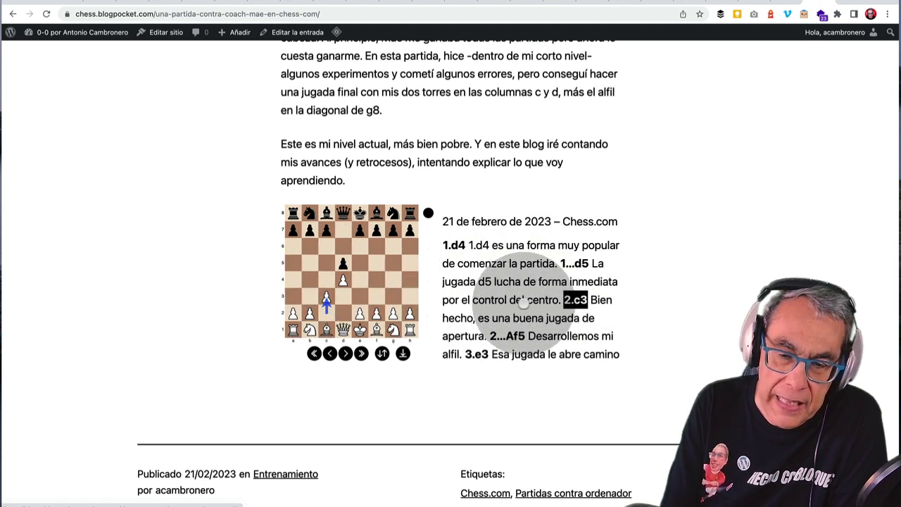
scroll(550, 310, "down", 3)
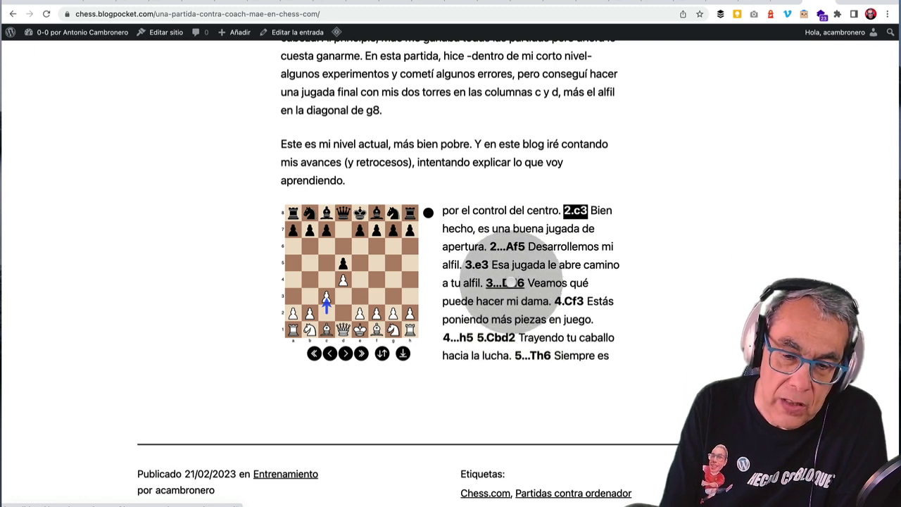
left_click(509, 283)
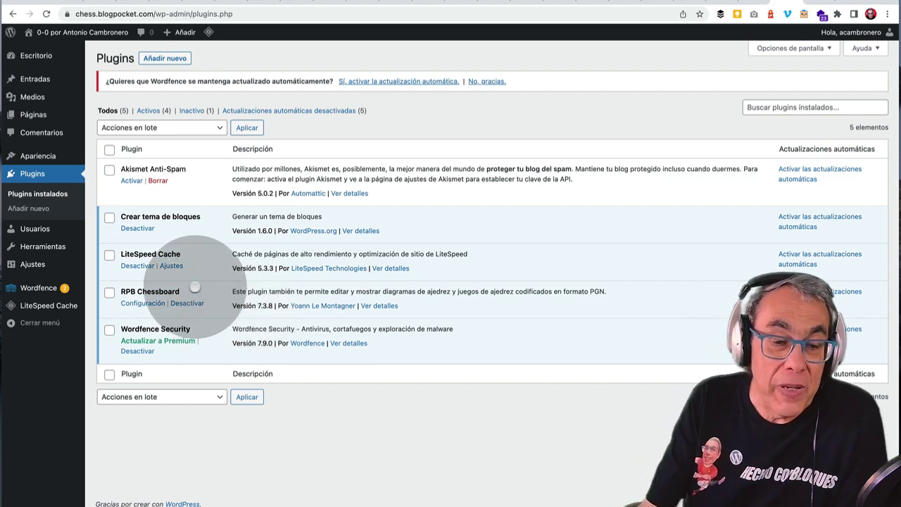
Step: Locate the RPB Chessboard plugin among the site's installed plugins and its entry in the WordPress settings
triple_click(124, 292)
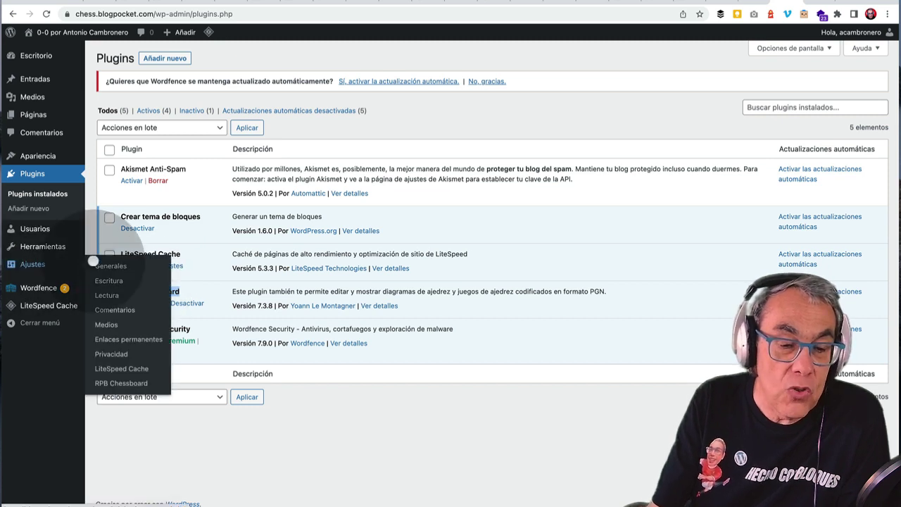
mouse_move(42, 264)
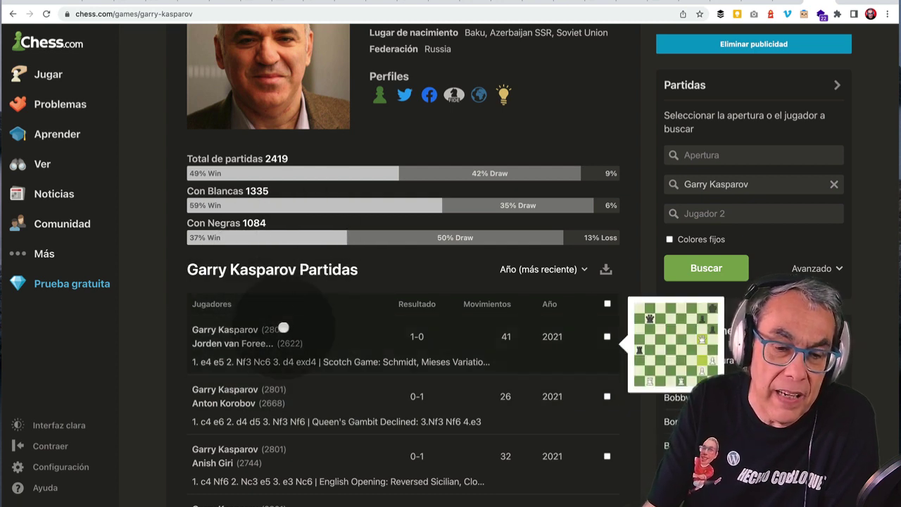
Step: Choose the 2021 Garry Kasparov vs Jorden van Foreest game on Chess.com and select the full text of its PGN file, headers included
mouse_move(261, 340)
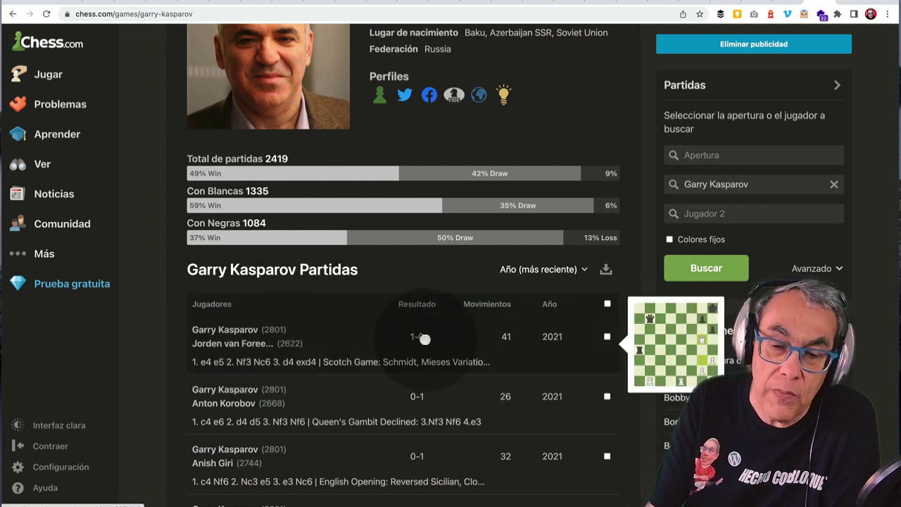
left_click(606, 337)
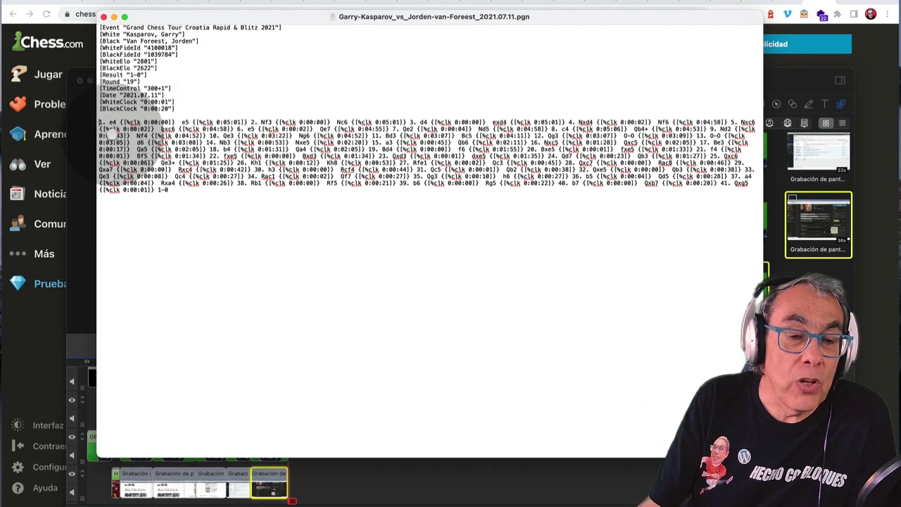
left_click_drag(100, 123, 112, 136)
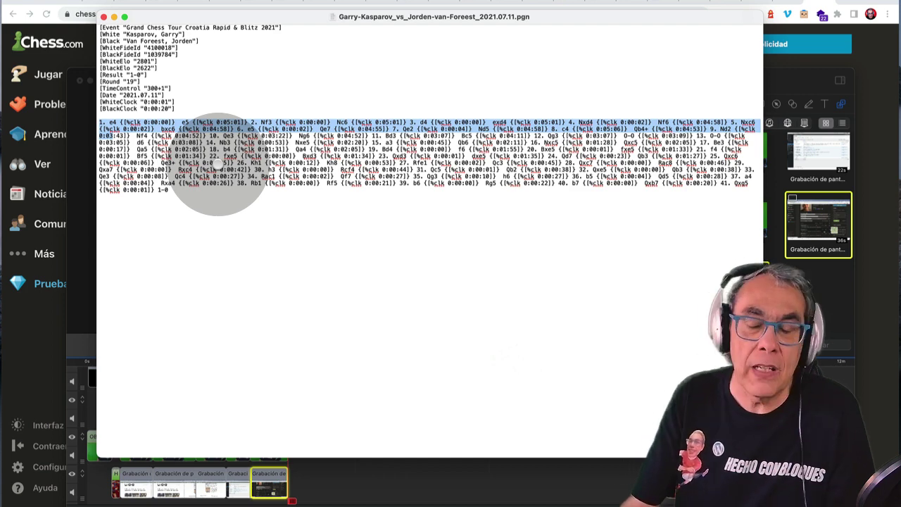
left_click_drag(176, 196, 101, 26)
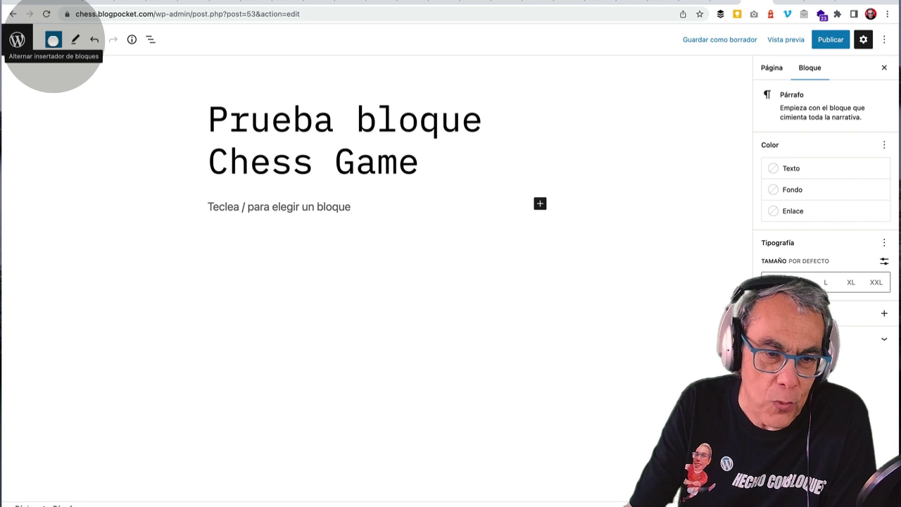
Step: Insert a Chess game block on the "Prueba bloque Chess Game" page and paste the Kasparov game's full PGN text into it
left_click(53, 40)
scroll(70, 277, "down", 5)
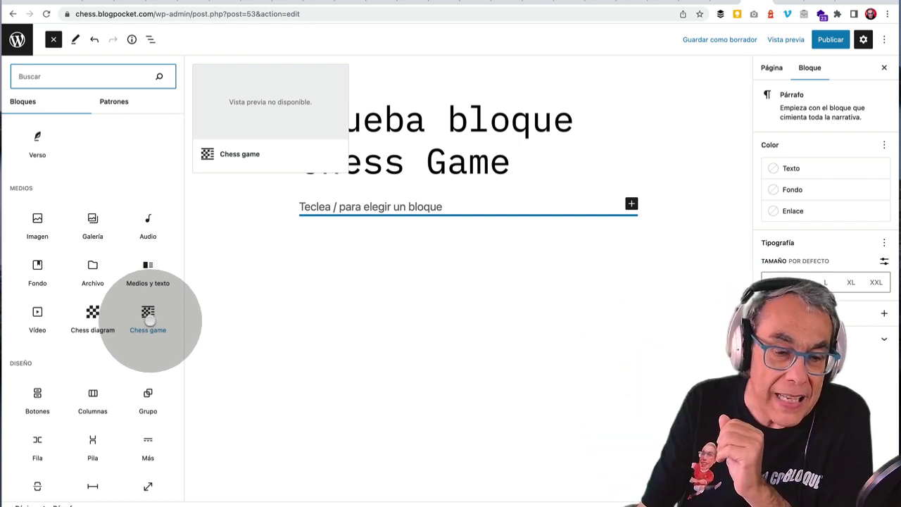
left_click(148, 318)
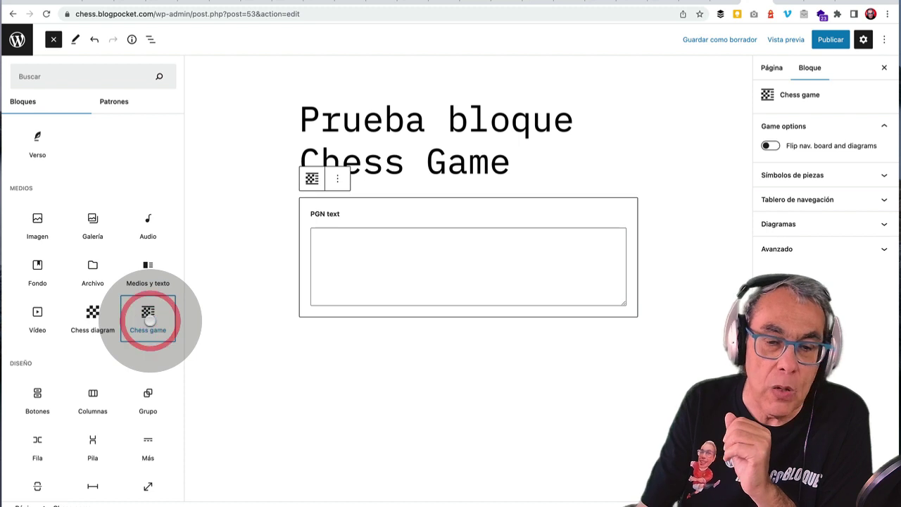
left_click(327, 238)
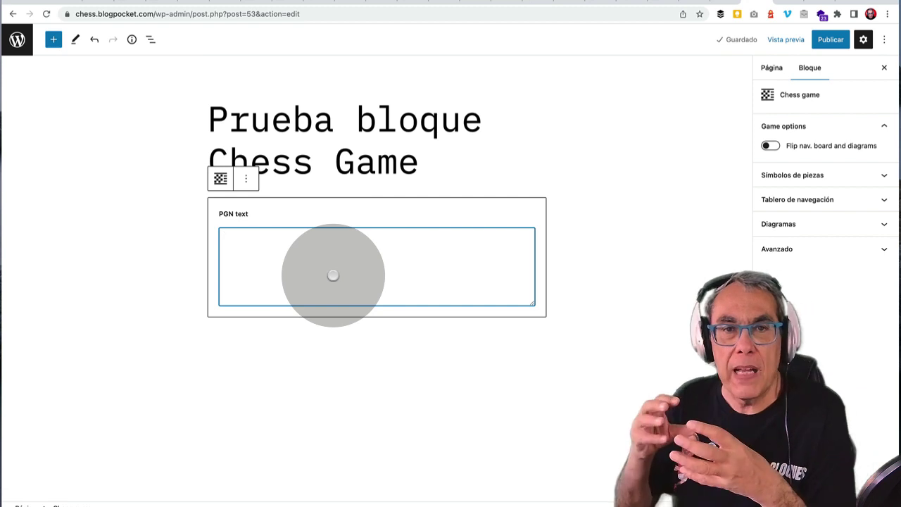
key("ctrl+v")
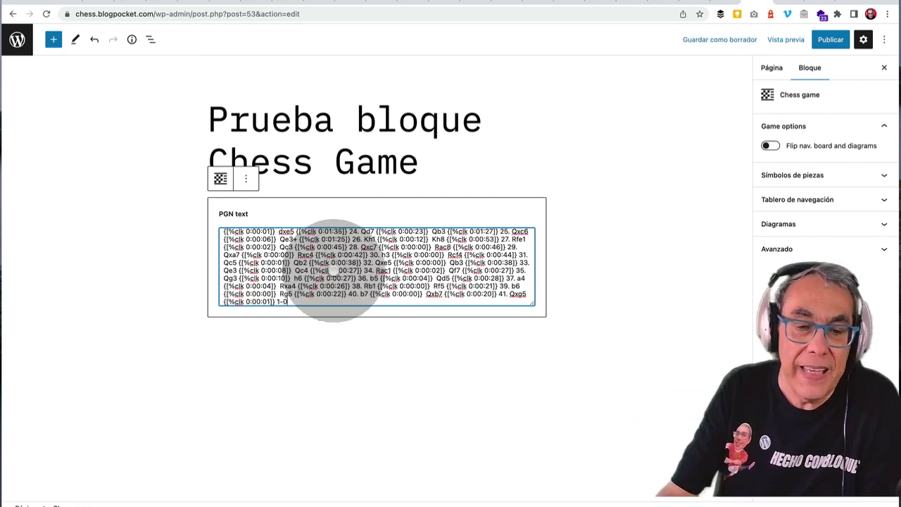
scroll(331, 261, "up", 10)
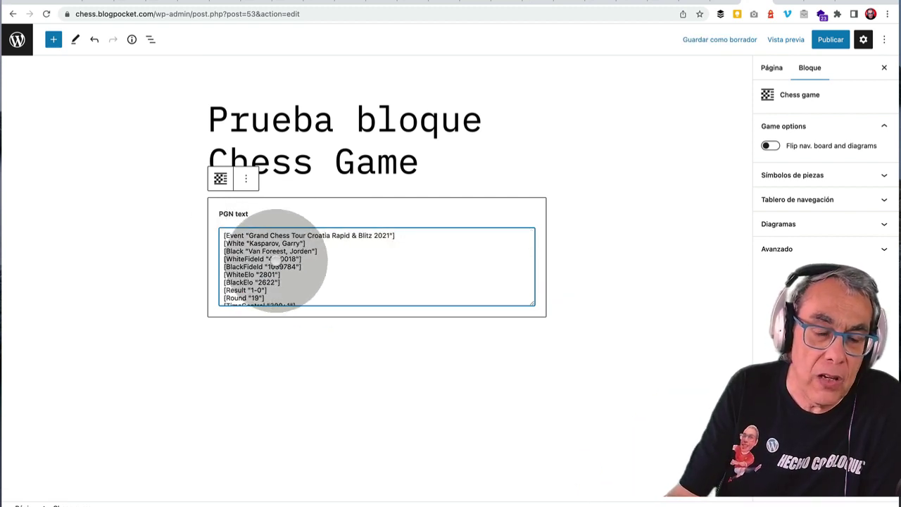
scroll(267, 259, "down", 8)
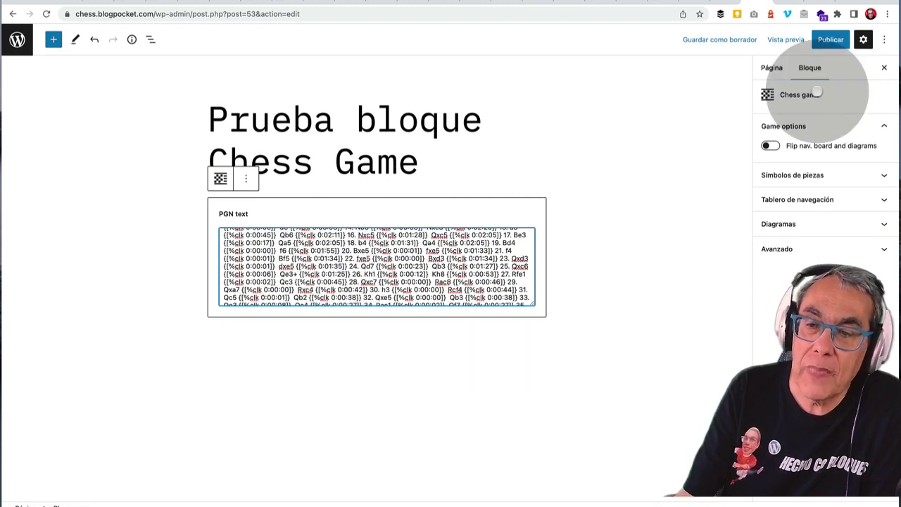
Step: Review the Chess game block's piece symbol and board options, and set its navigation board to Scroll on left
left_click(813, 175)
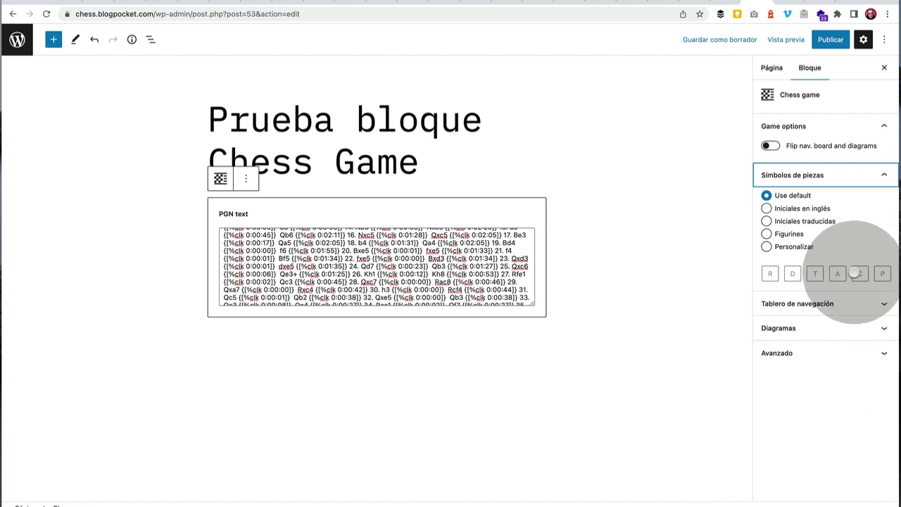
left_click(873, 311)
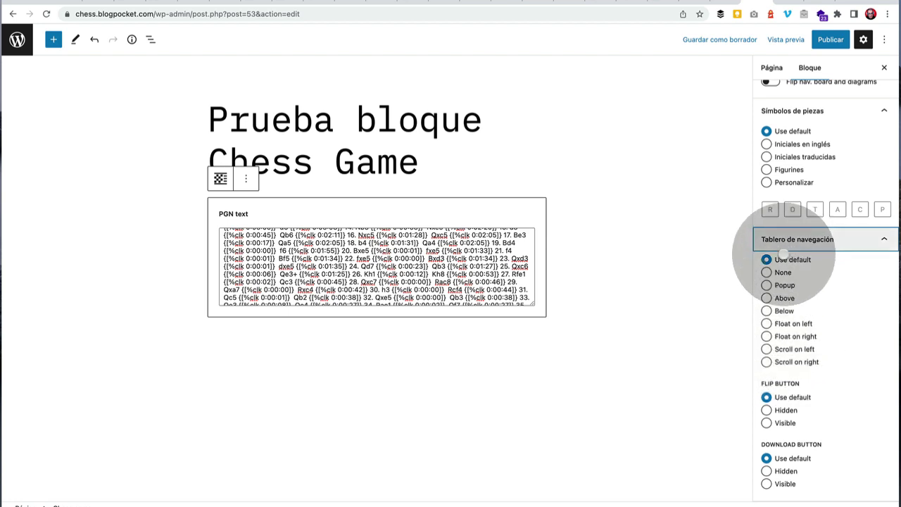
left_click(766, 349)
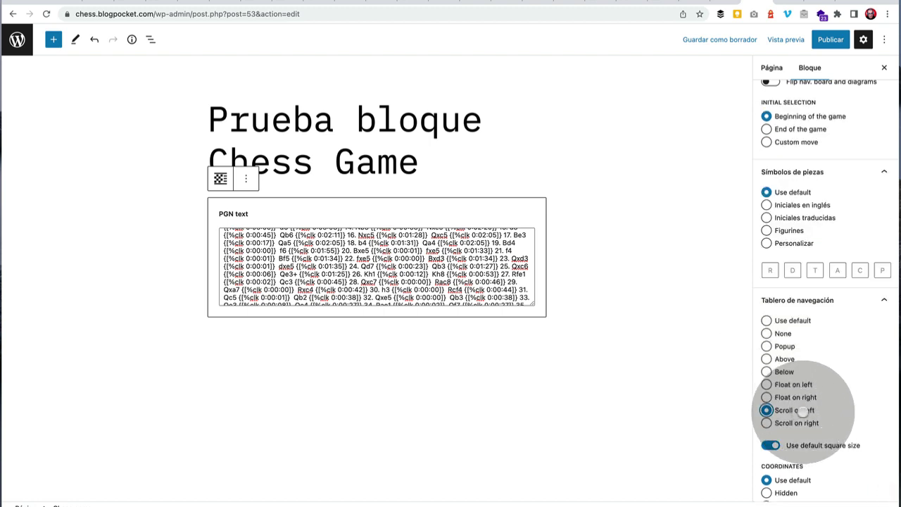
scroll(823, 412, "down", 5)
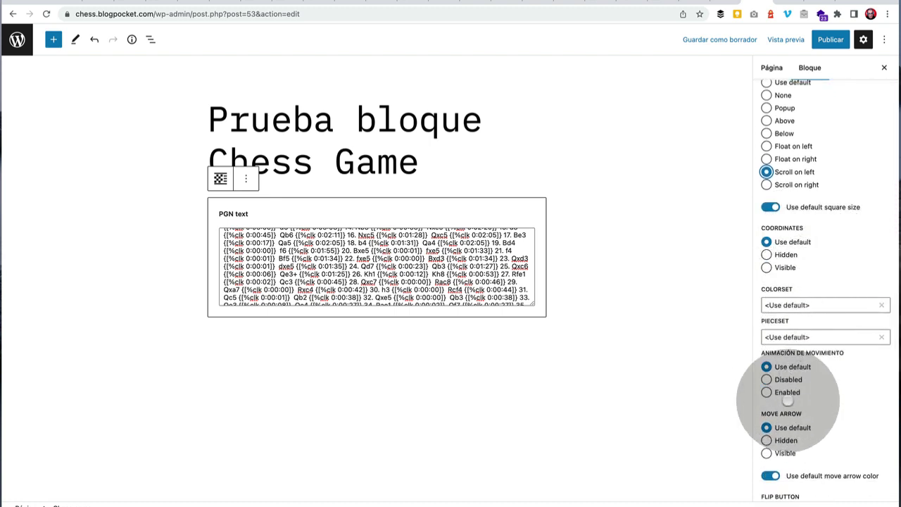
scroll(794, 391, "down", 2)
scroll(788, 398, "down", 2)
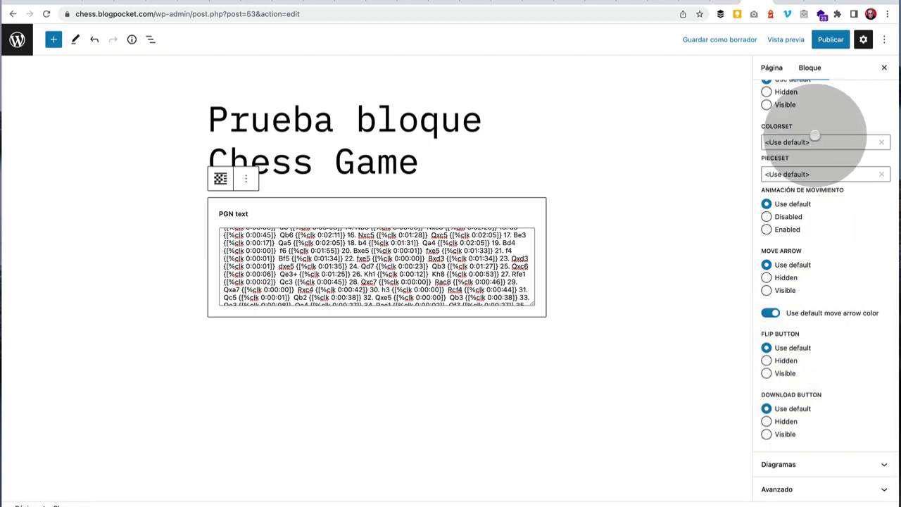
Step: Save the page as a draft and preview it in a new browser tab
left_click(725, 39)
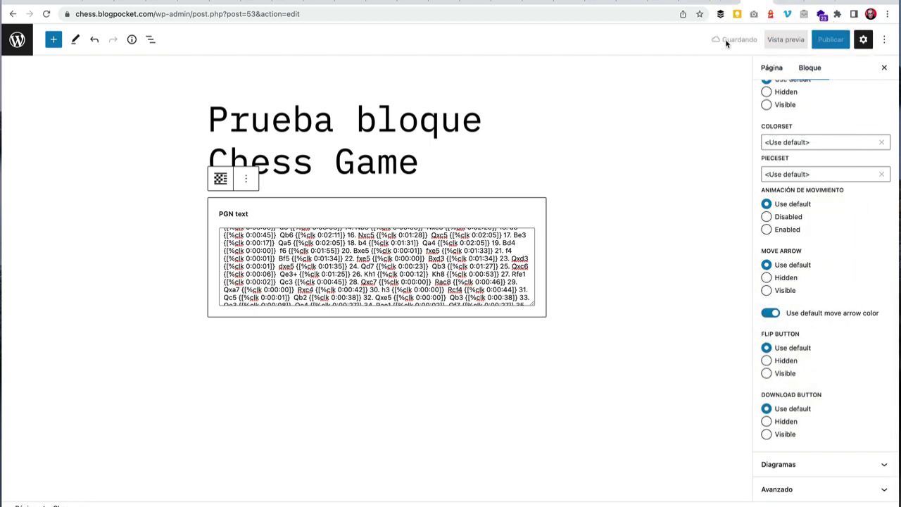
left_click(783, 40)
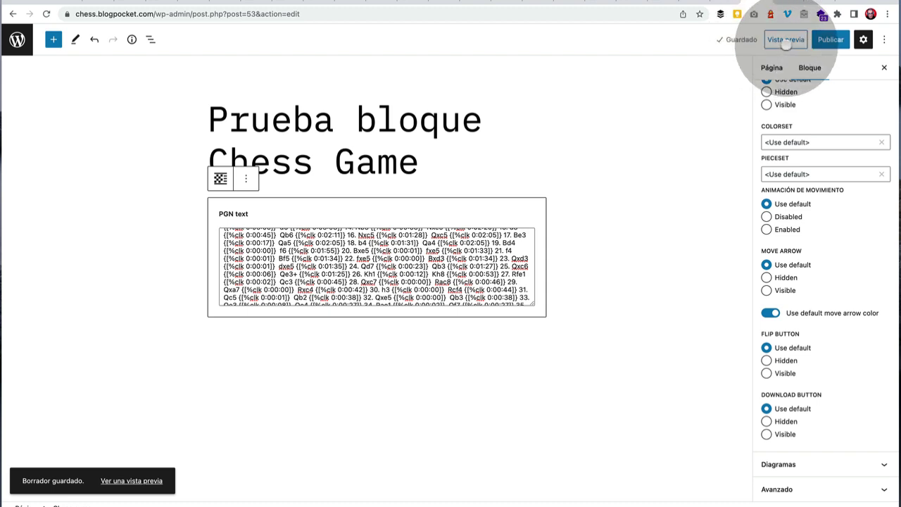
left_click(785, 40)
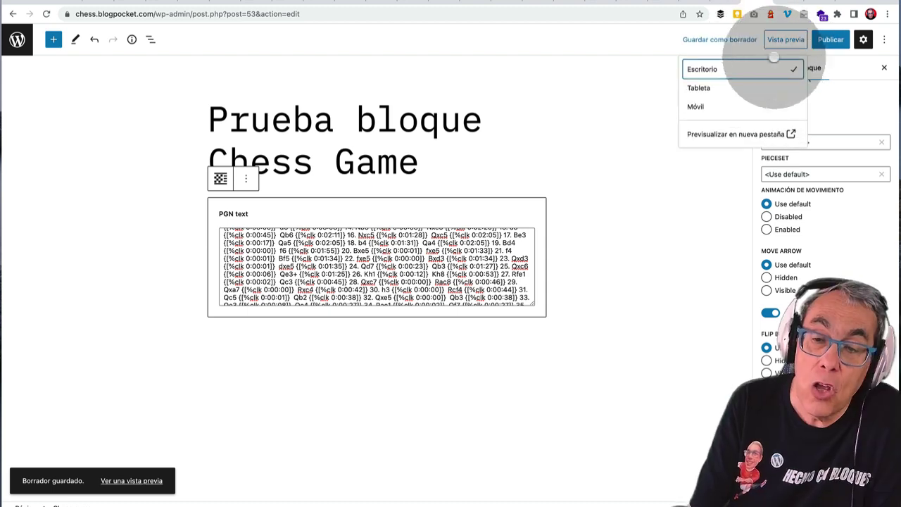
left_click(721, 137)
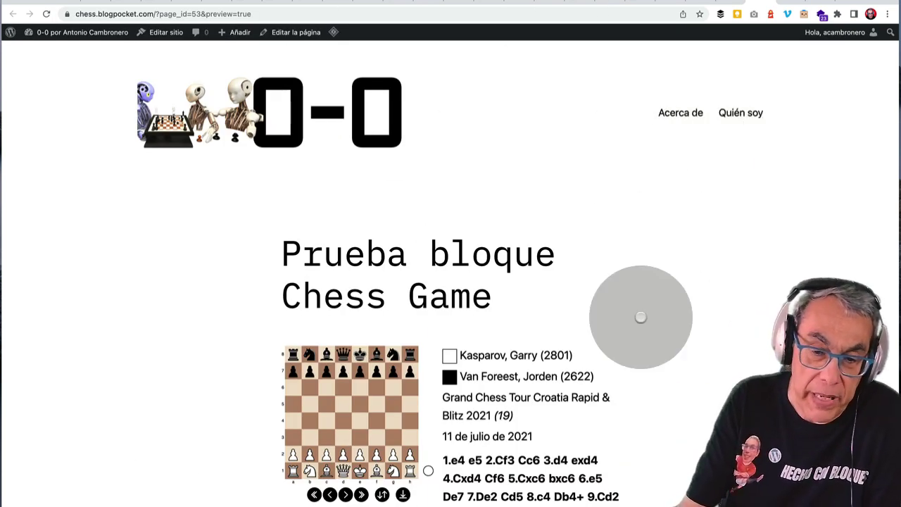
Step: Check the previewed game's scrolling move list and play the first moves, 1.e4 e5, on the board
scroll(369, 454, "down", 2)
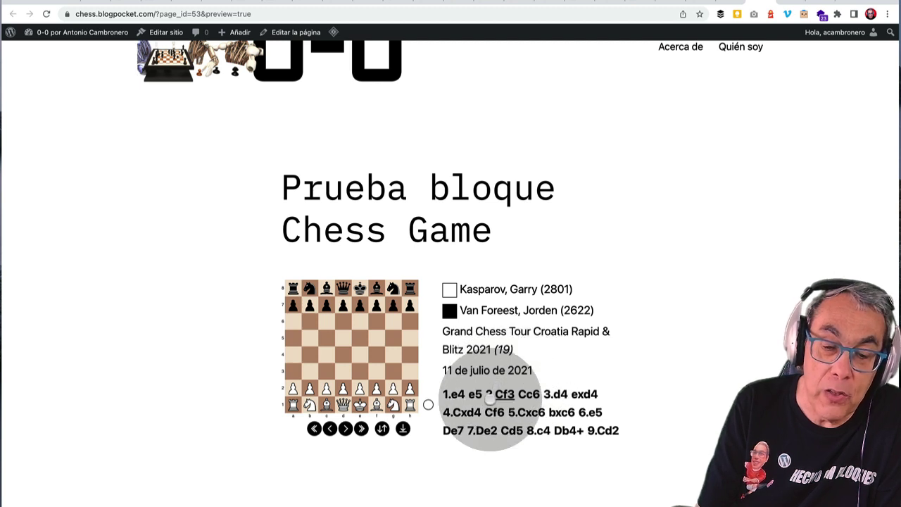
scroll(486, 394, "down", 3)
scroll(489, 398, "down", 1)
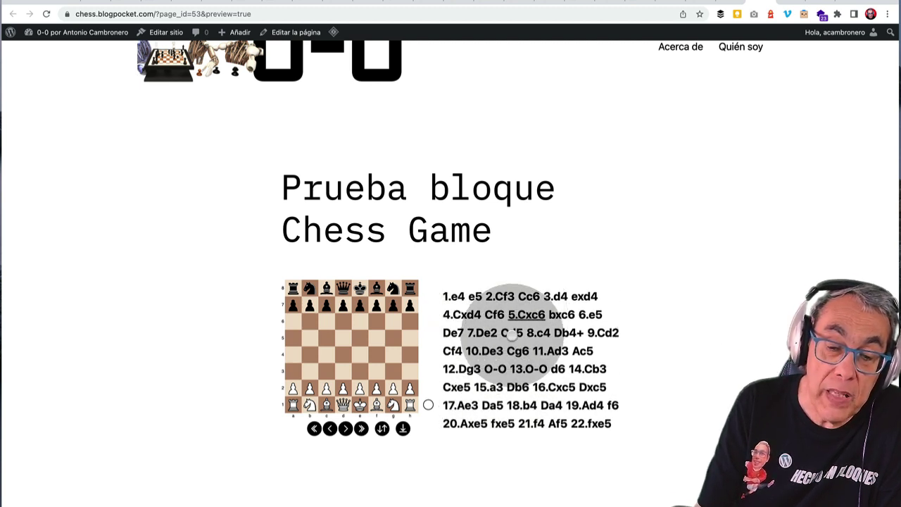
scroll(451, 373, "up", 4)
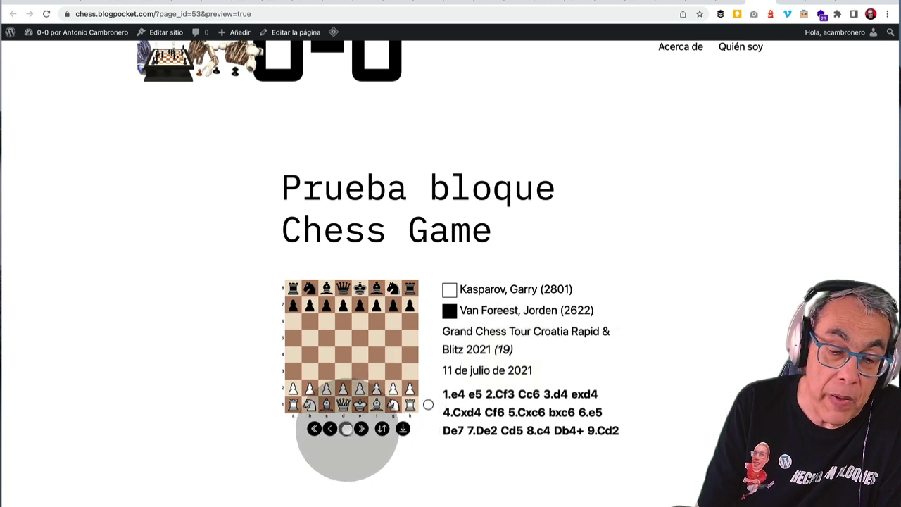
left_click(360, 429)
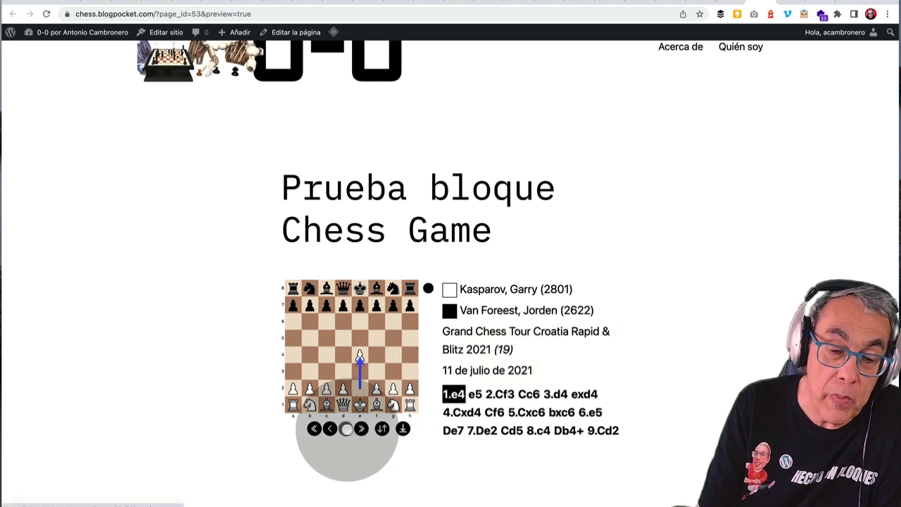
left_click(347, 429)
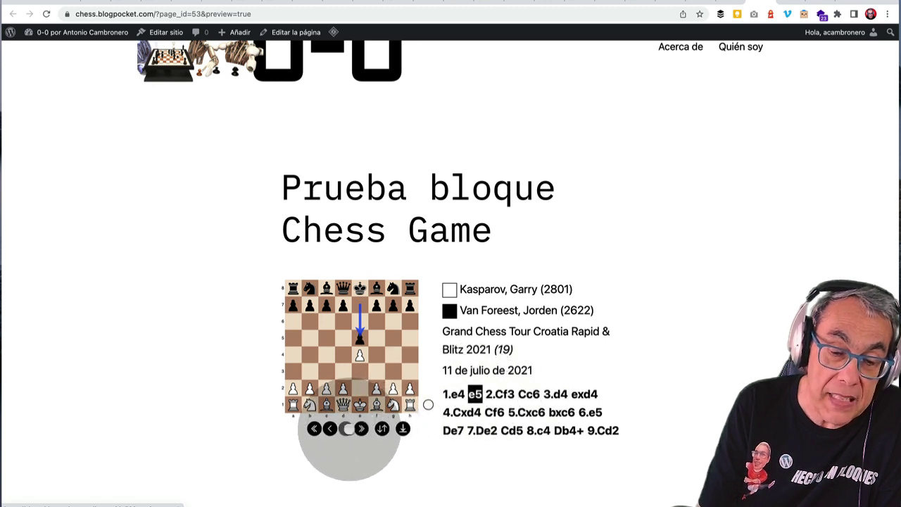
Step: Advance the previewed Kasparov game by the next moves after 1...e5 on the board
left_click(348, 429)
left_click(348, 429)
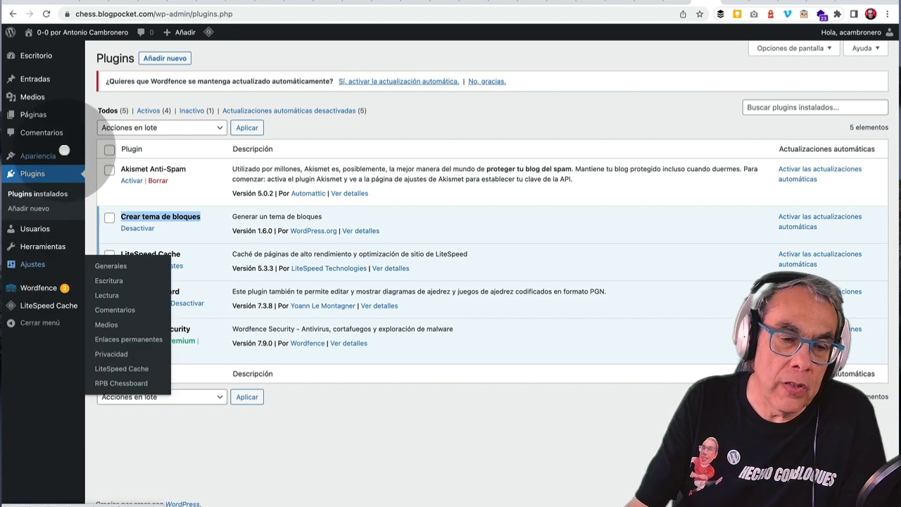
Step: Open the page for adding Google fonts to the theme, choose IBM Plex Mono and examine its weight and style variants
mouse_move(41, 155)
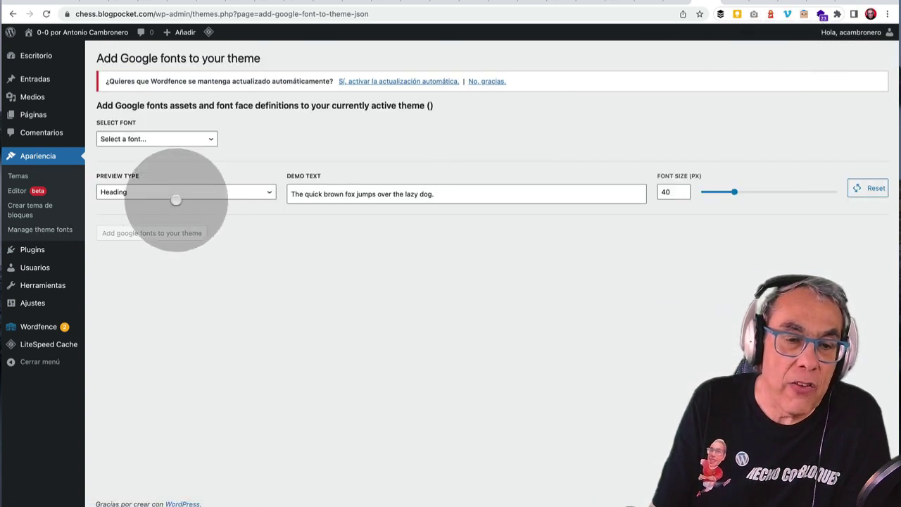
left_click(210, 138)
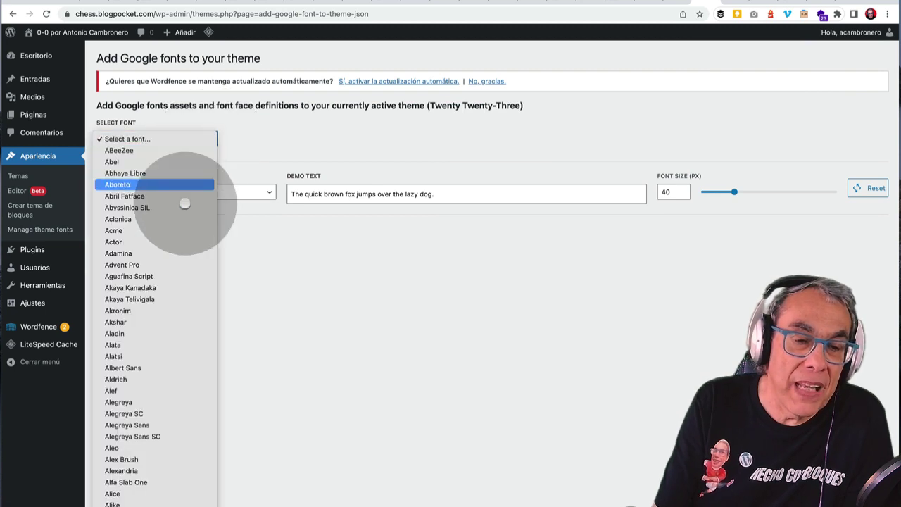
scroll(169, 331, "down", 20)
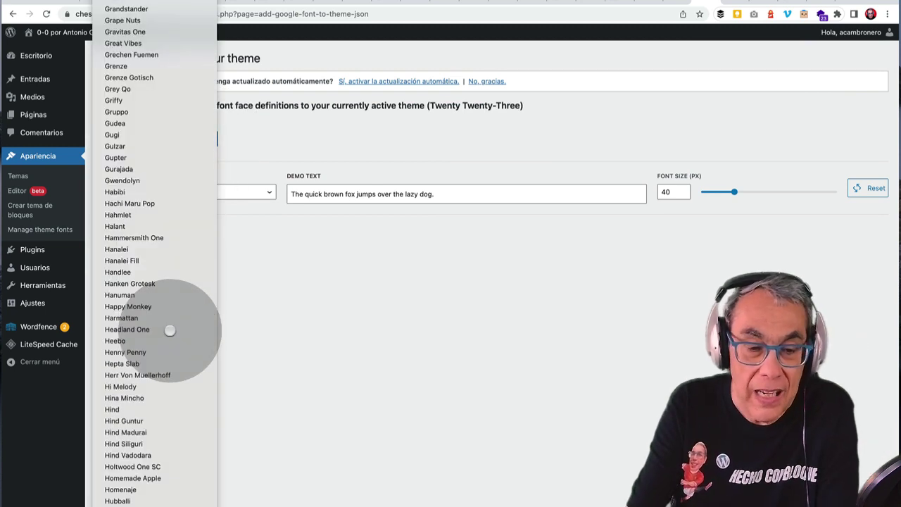
scroll(169, 331, "down", 5)
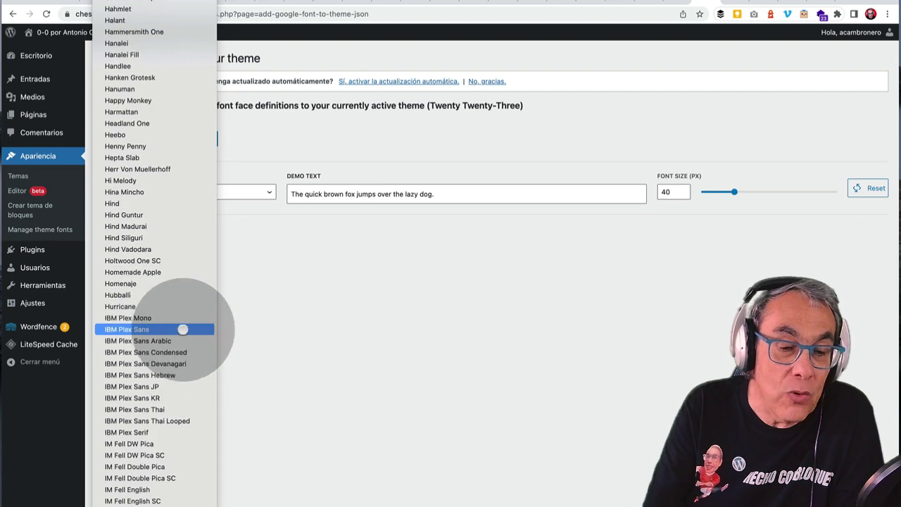
left_click(127, 319)
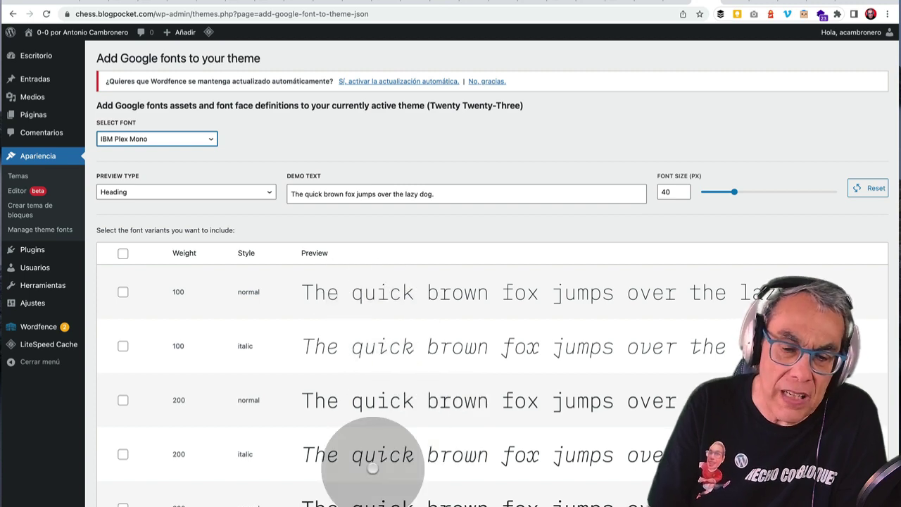
scroll(374, 465, "down", 5)
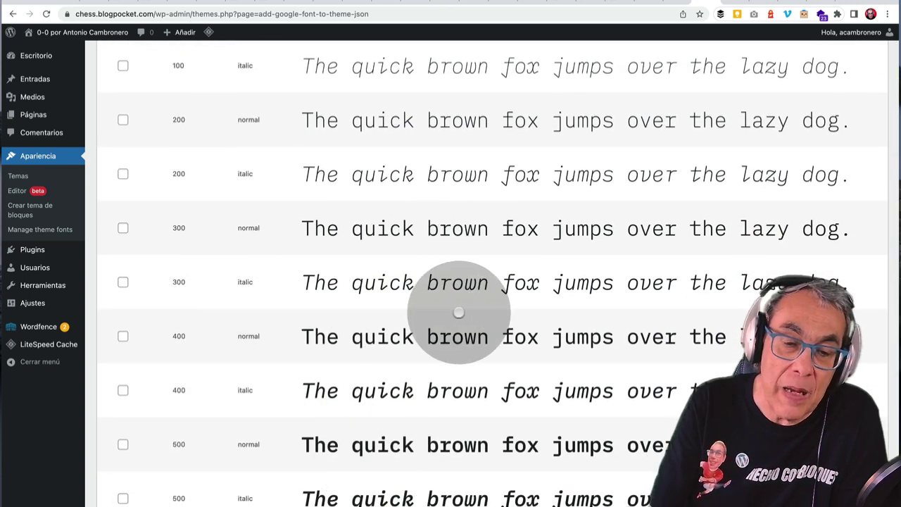
scroll(459, 312, "up", 5)
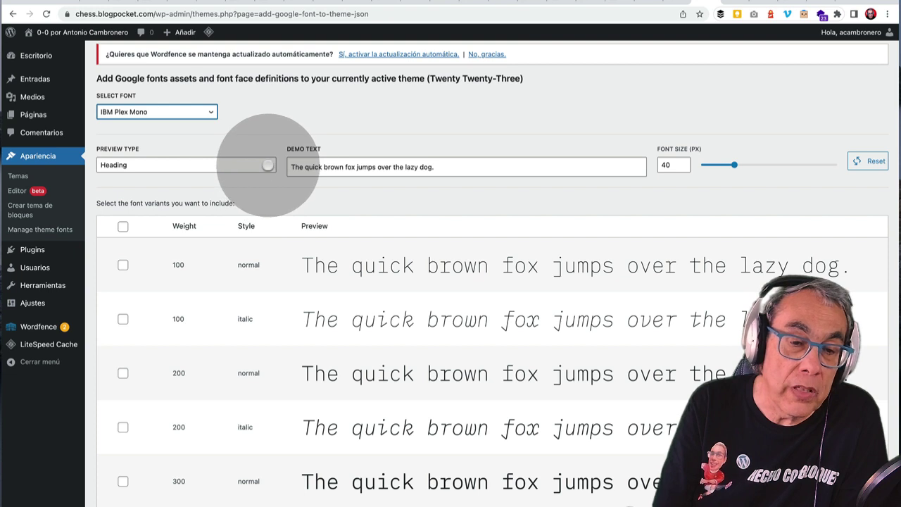
Step: Compare the IBM Plex Mono previews as Sentence and Paragraph, and return the preview type to Heading
left_click(268, 165)
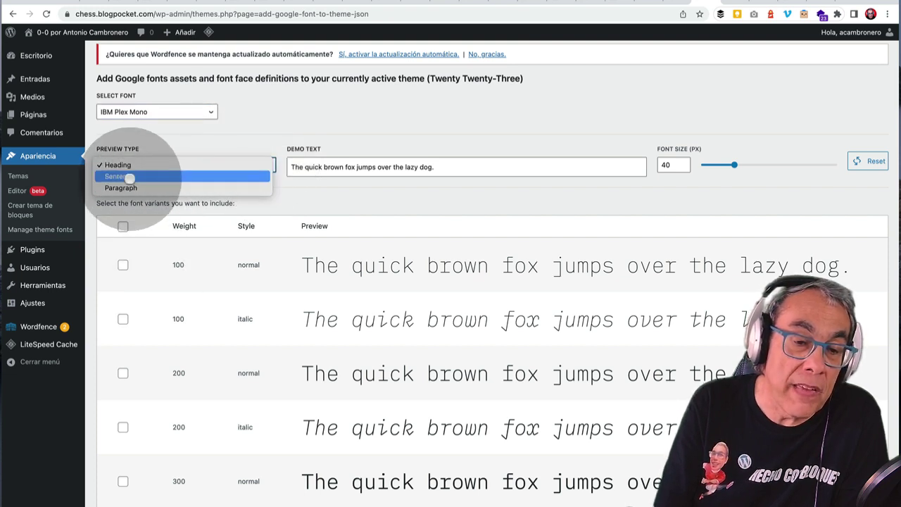
left_click(121, 176)
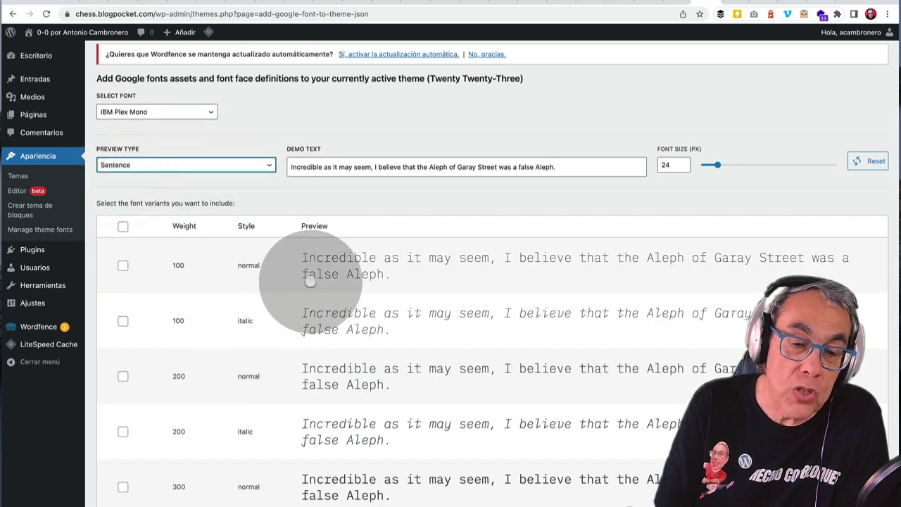
left_click(151, 167)
left_click(141, 177)
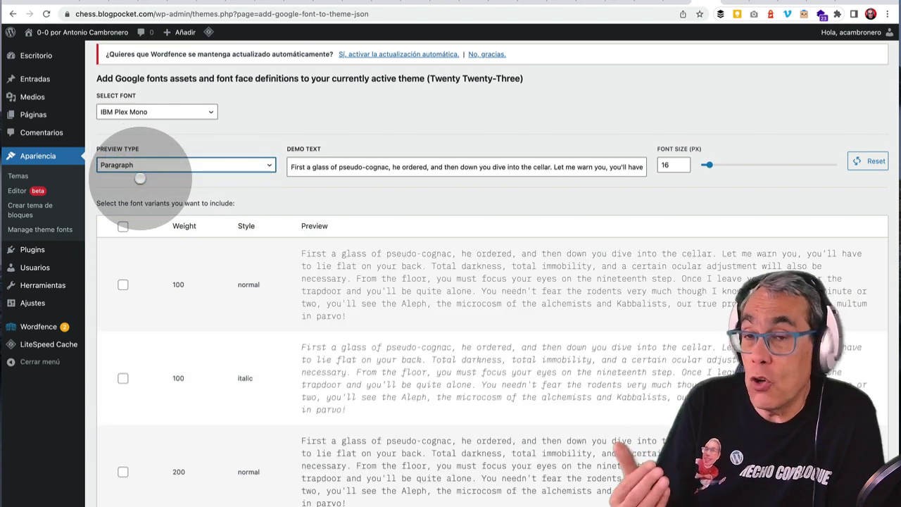
left_click(141, 164)
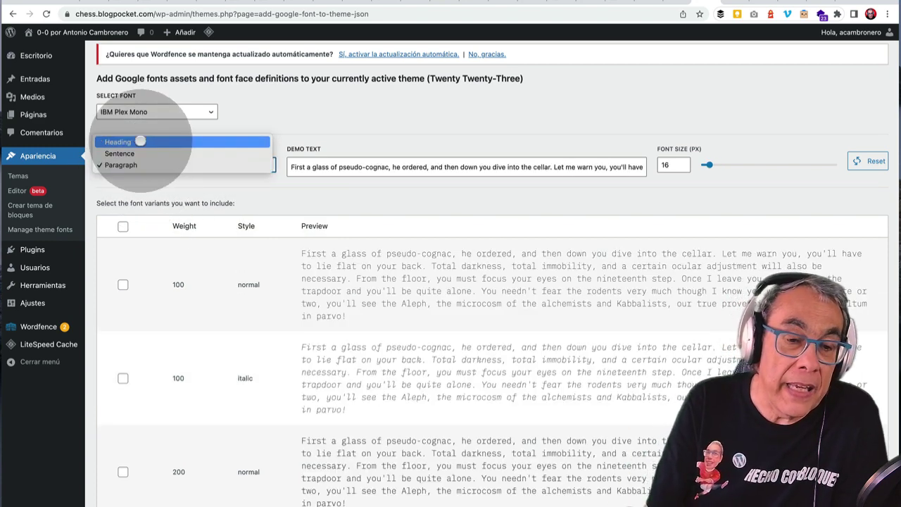
left_click(134, 143)
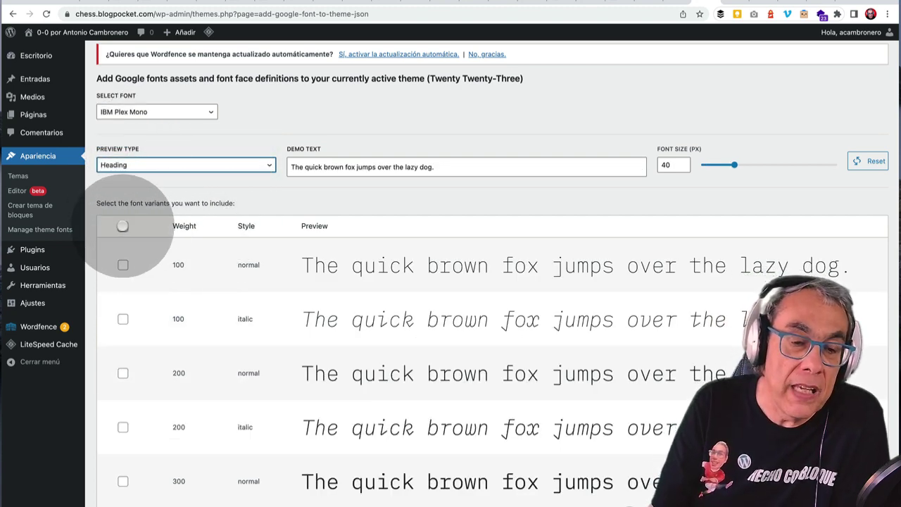
Step: Mark all IBM Plex Mono variants for inclusion and check the selection through the 700 weights
left_click(123, 226)
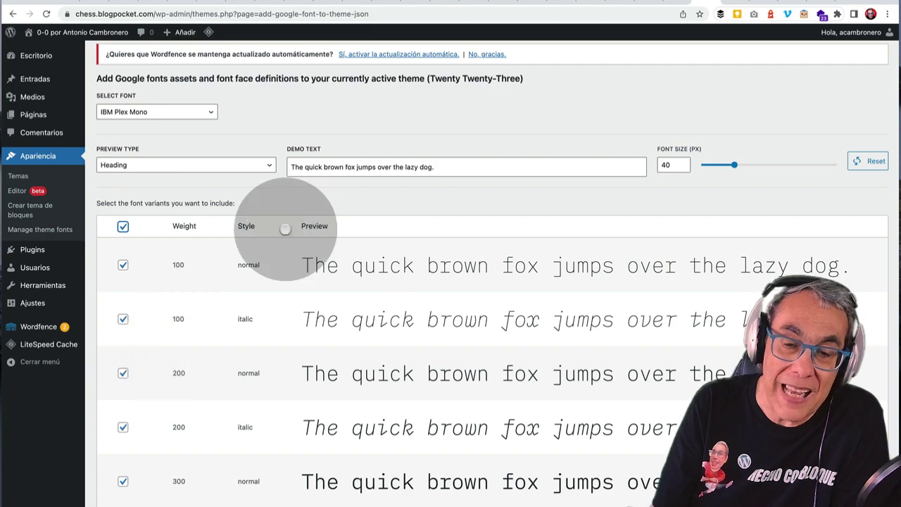
scroll(451, 374, "down", 8)
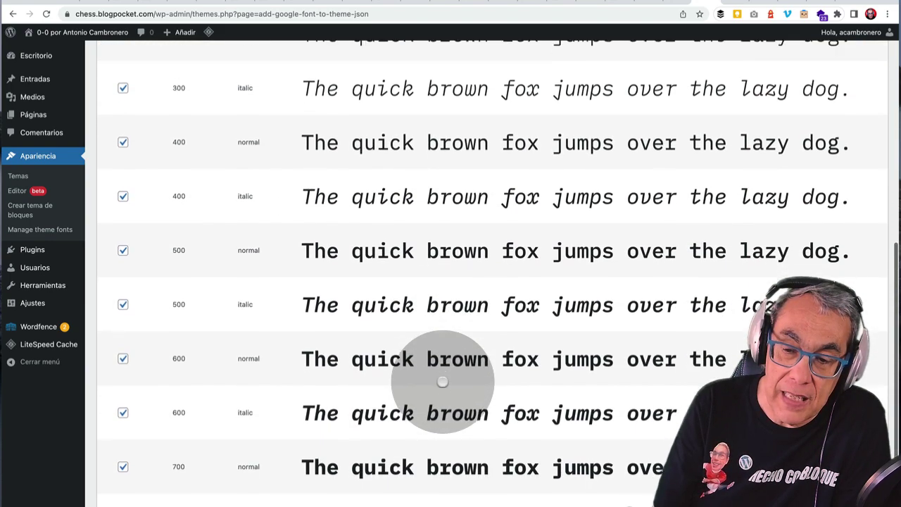
scroll(442, 382, "up", 8)
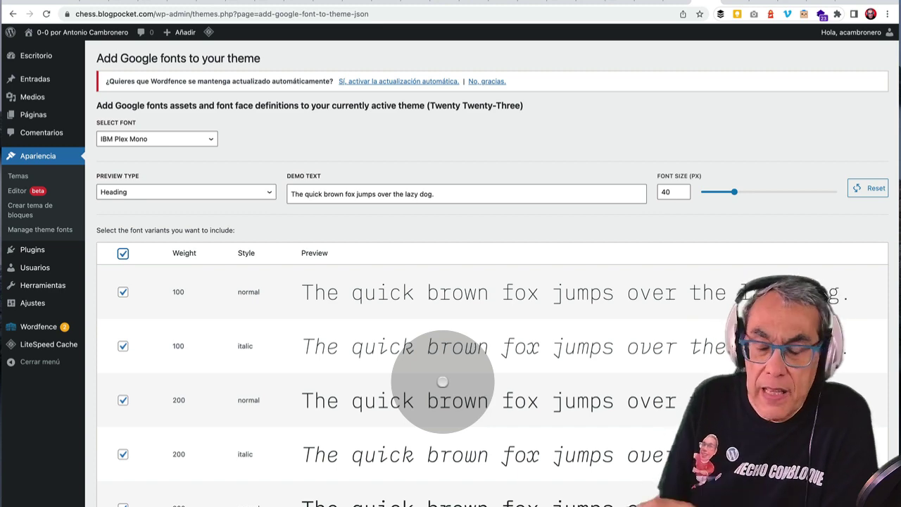
scroll(442, 382, "down", 8)
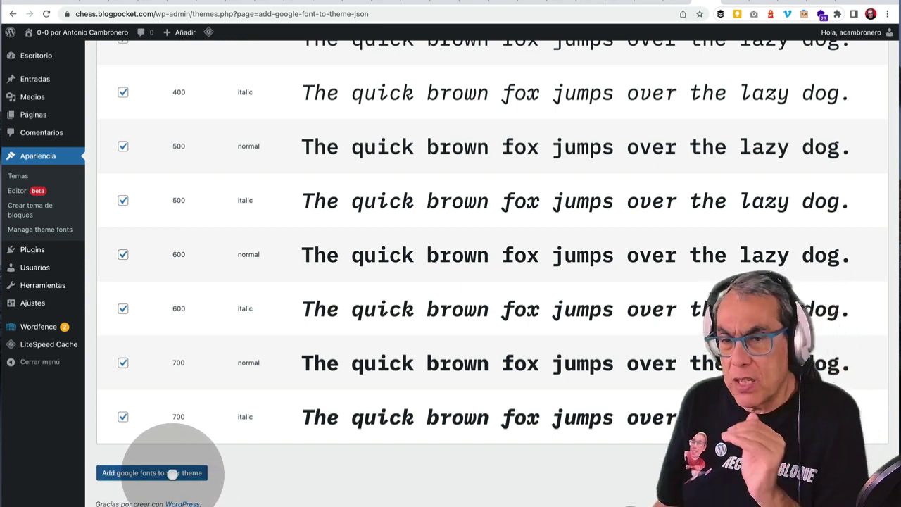
scroll(154, 190, "up", 3)
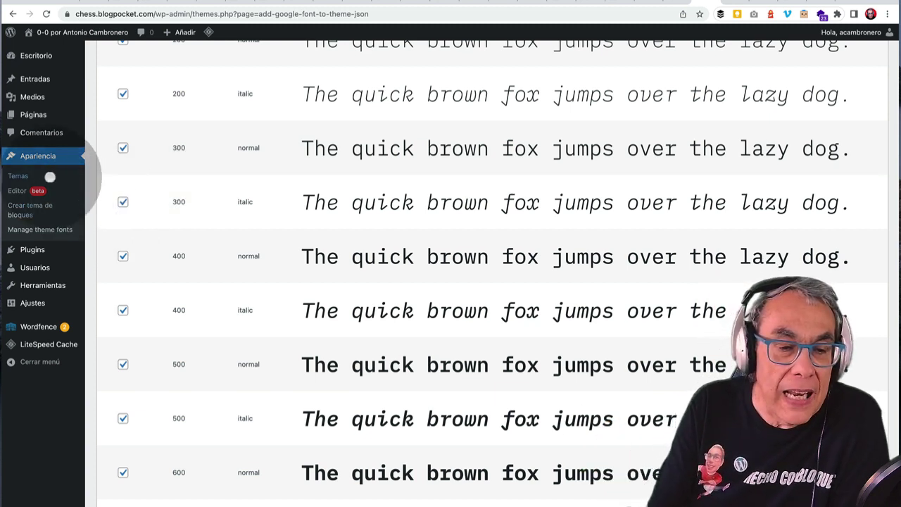
Step: Open the site editor's global styles and show the available fonts for the Texto typography element
left_click(16, 192)
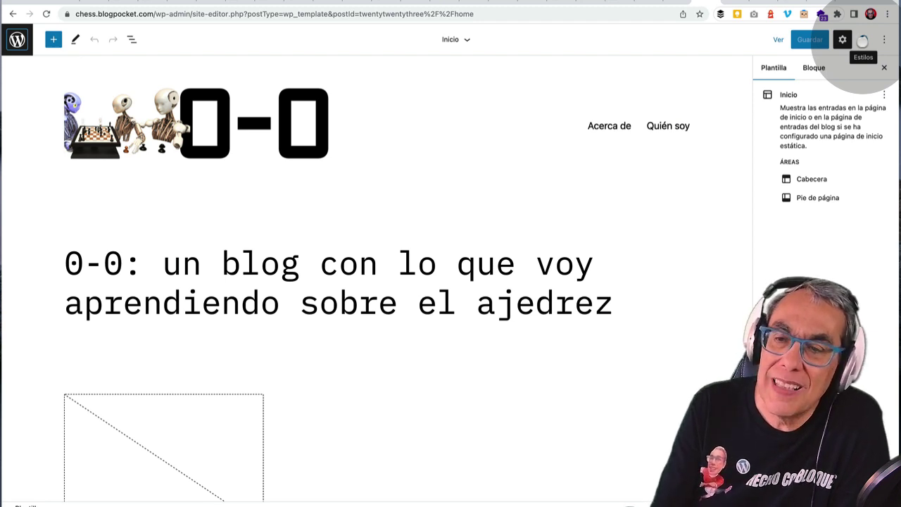
left_click(862, 40)
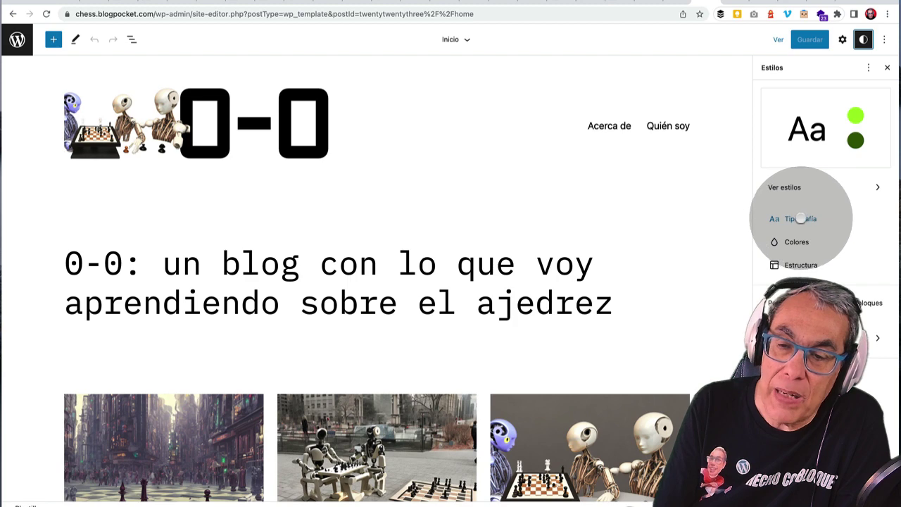
left_click(811, 219)
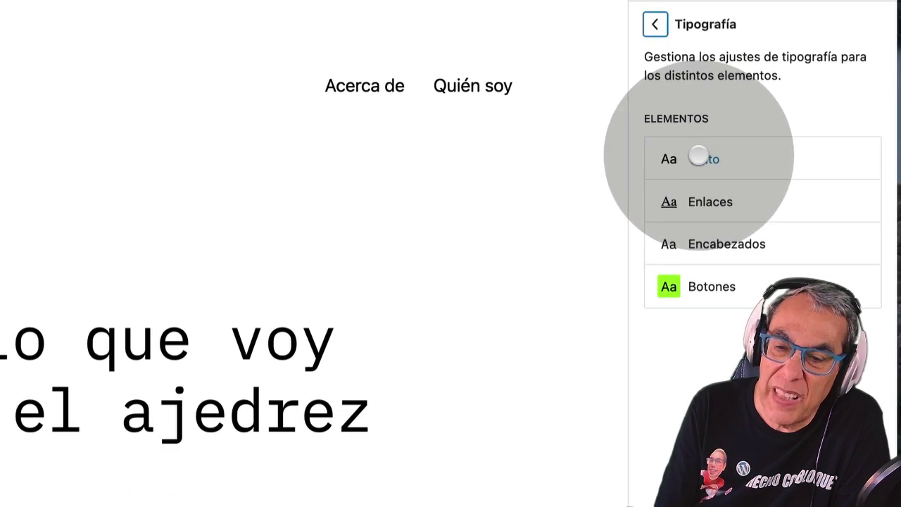
left_click(698, 157)
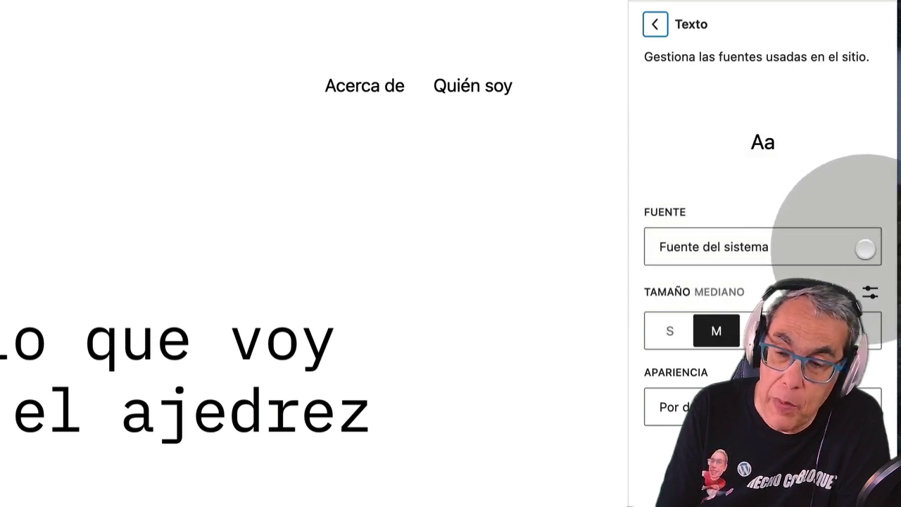
left_click(866, 248)
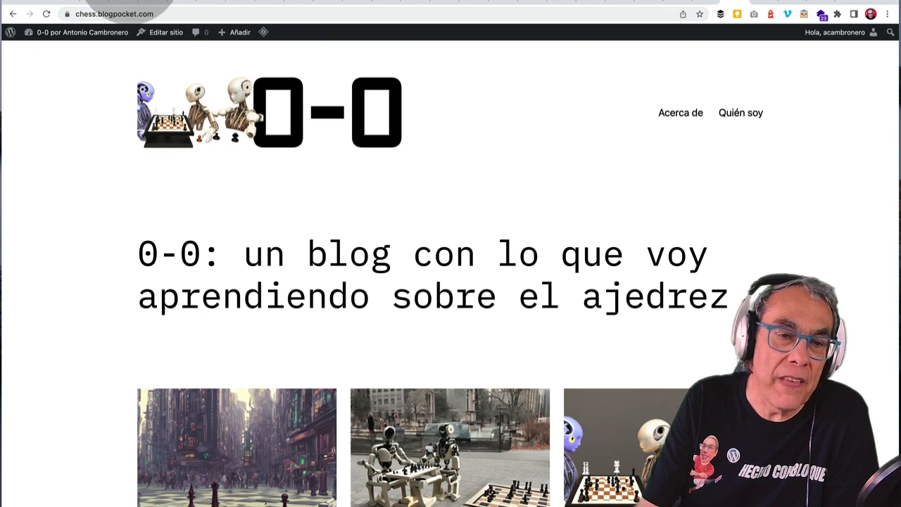
Step: Open the developer tools on the site's home page, limit the network requests to fonts, and reload the page
left_click(121, 2)
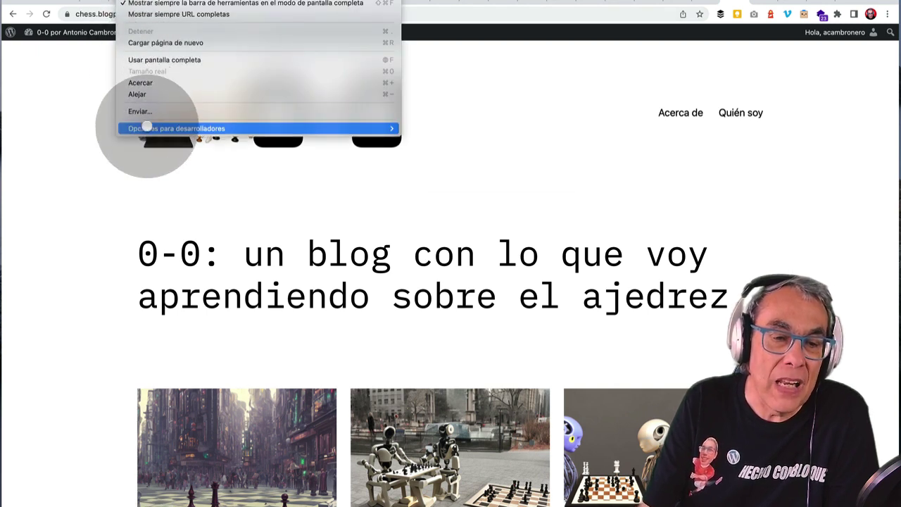
mouse_move(145, 128)
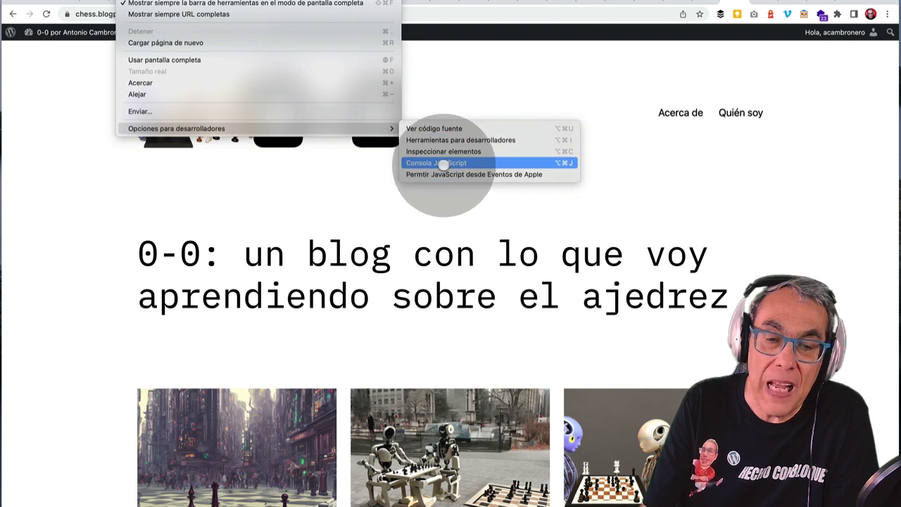
left_click(443, 164)
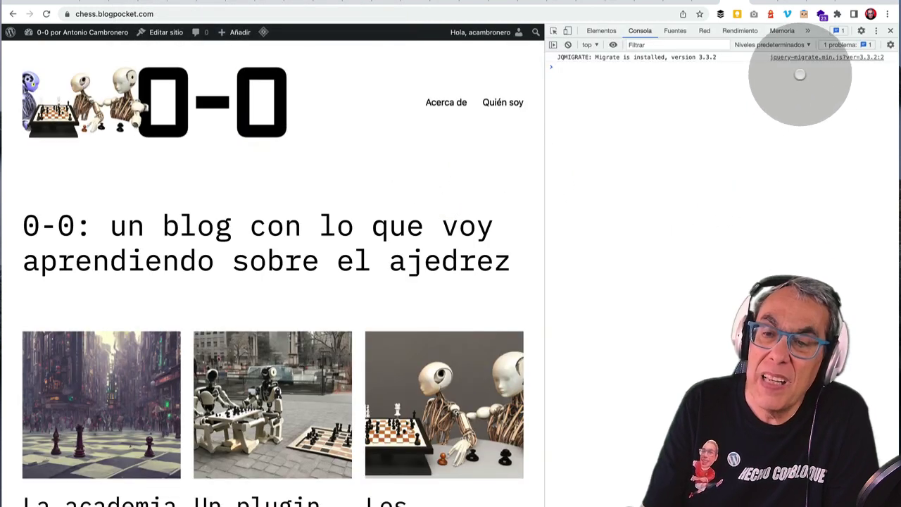
left_click(704, 31)
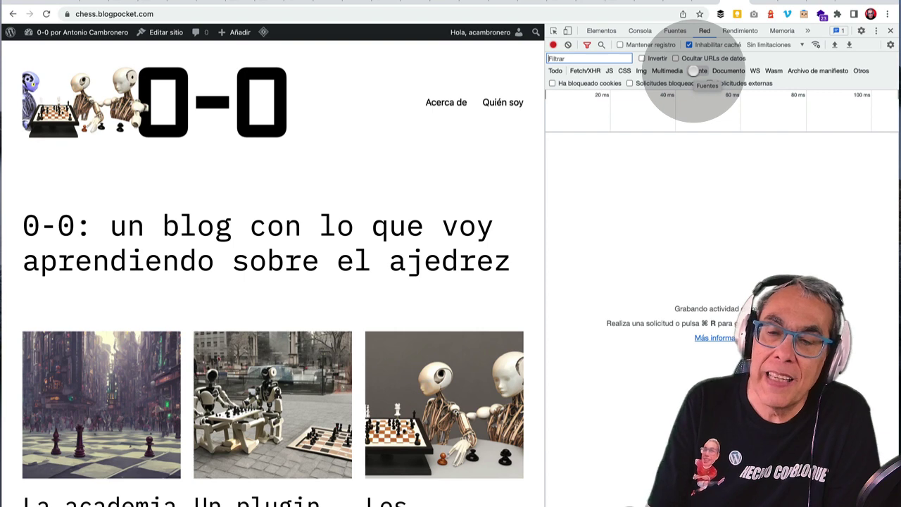
left_click(695, 70)
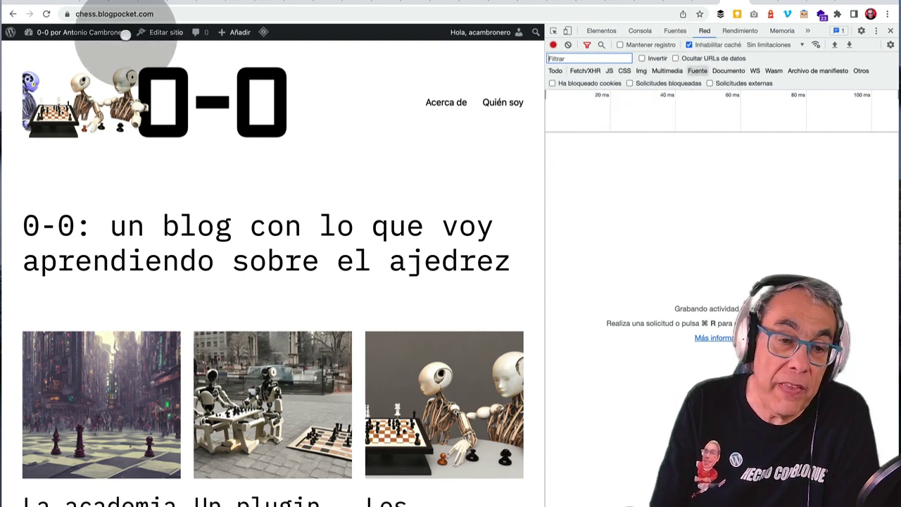
left_click(45, 15)
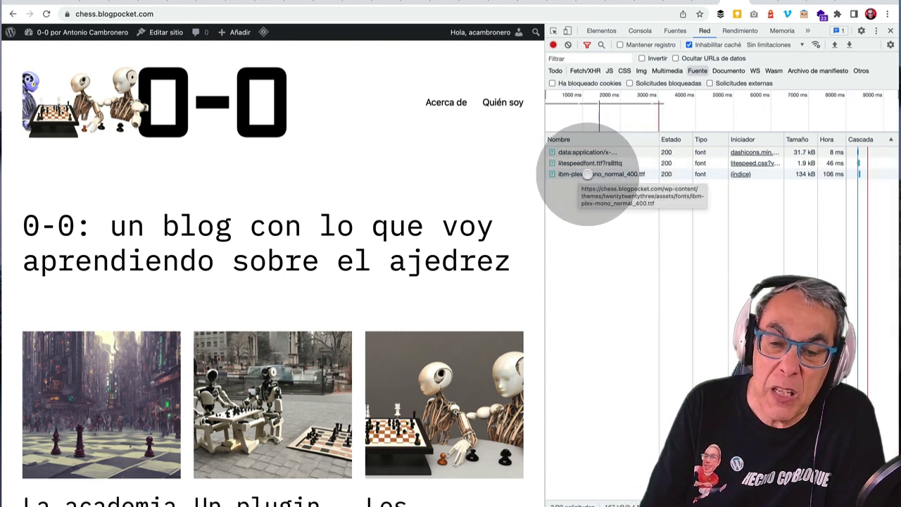
Step: Inspect the request headers of ibm-plex-mono_normal_400.ttf and highlight its request URL to check where the font is served from
left_click(625, 174)
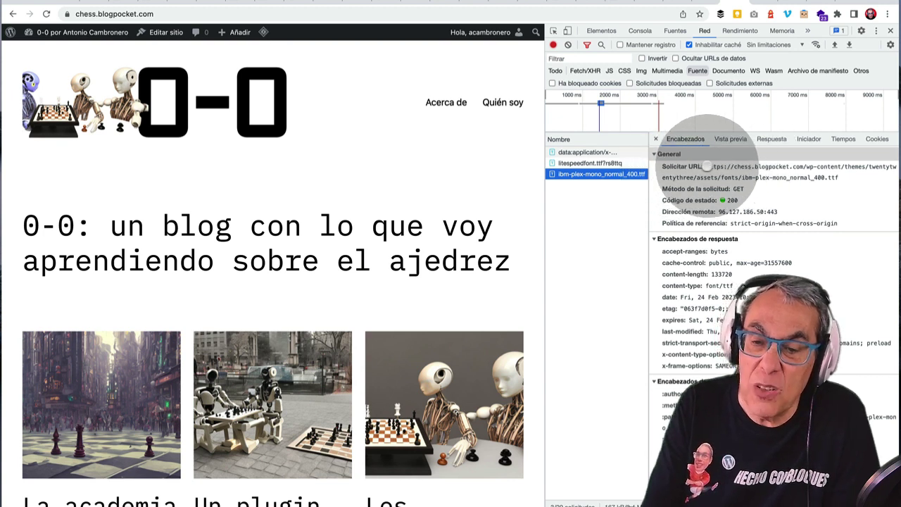
left_click(728, 168)
left_click_drag(738, 165, 824, 167)
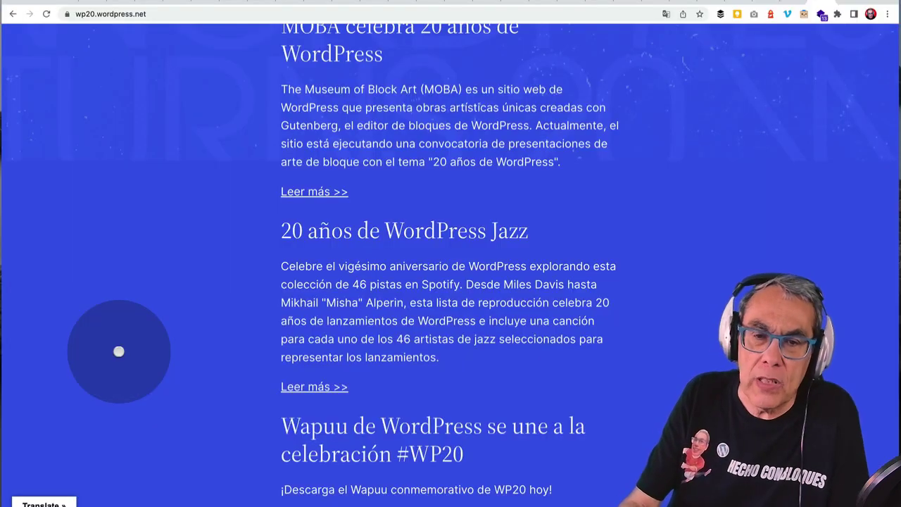
scroll(119, 351, "up", 3)
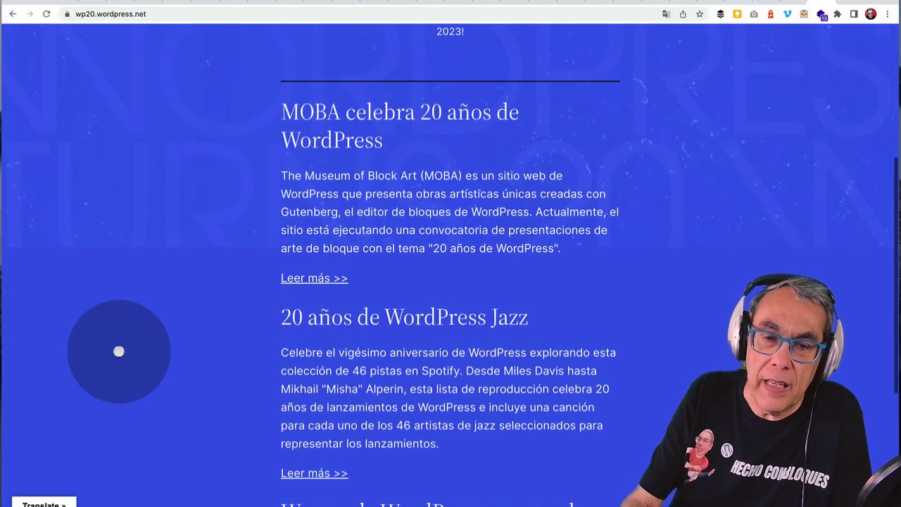